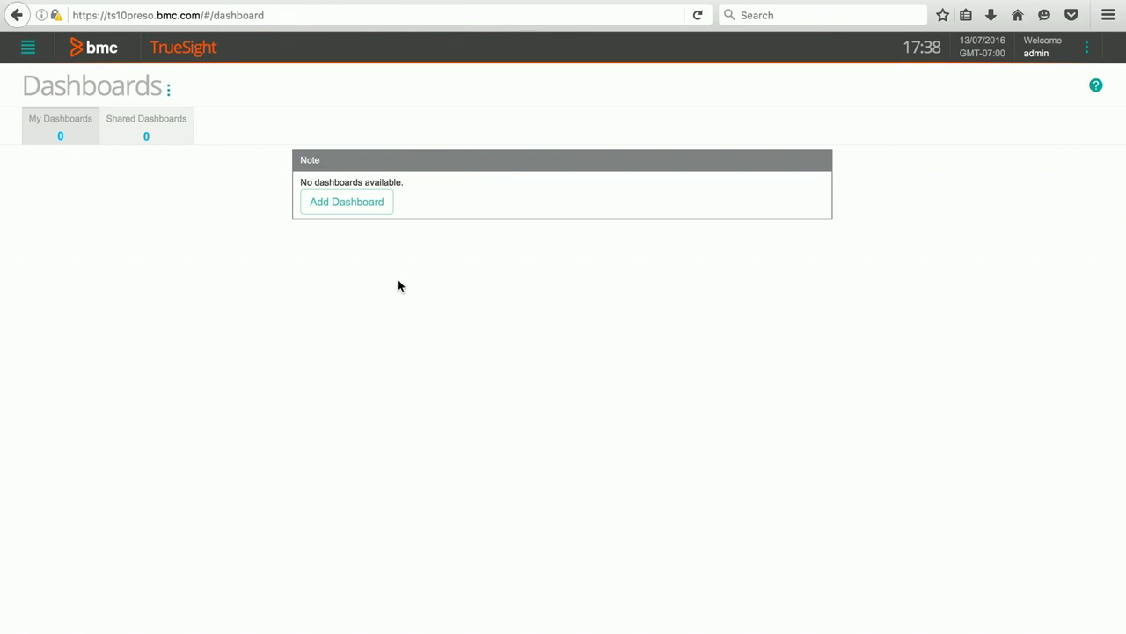
# - Add a new dashboard from the empty Dashboards page
pyautogui.click(358, 210)
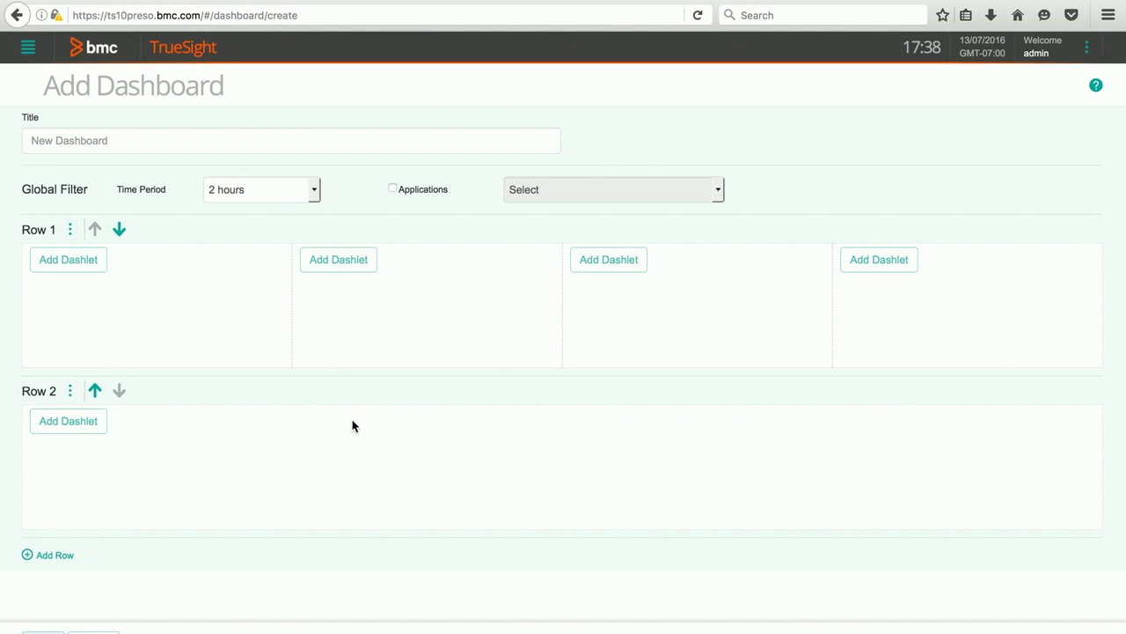
# - Delete Row 2 from the layout and open Row 1's options menu
pyautogui.click(70, 392)
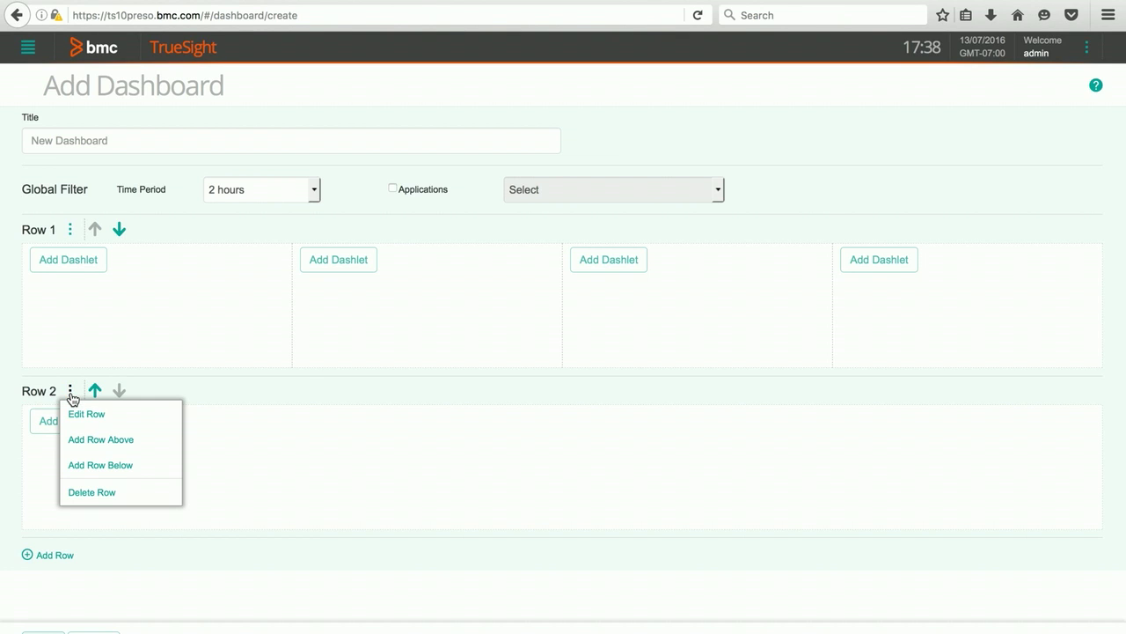
pyautogui.click(110, 497)
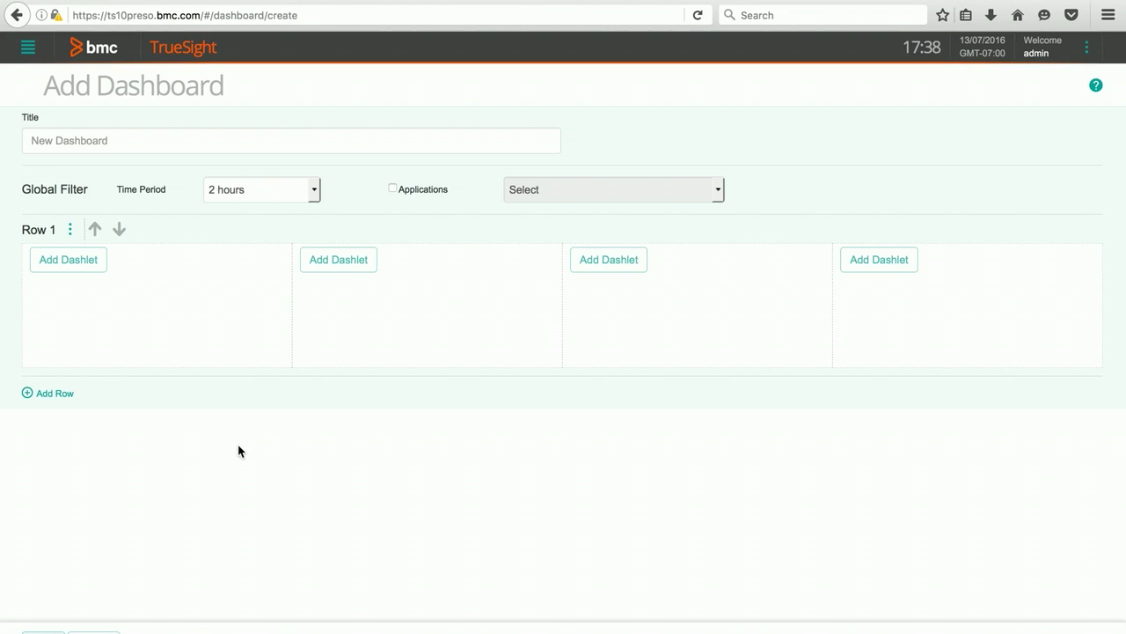
pyautogui.click(70, 229)
# - Change Row 1 to the 50% + 50% two-column layout
pyautogui.click(88, 253)
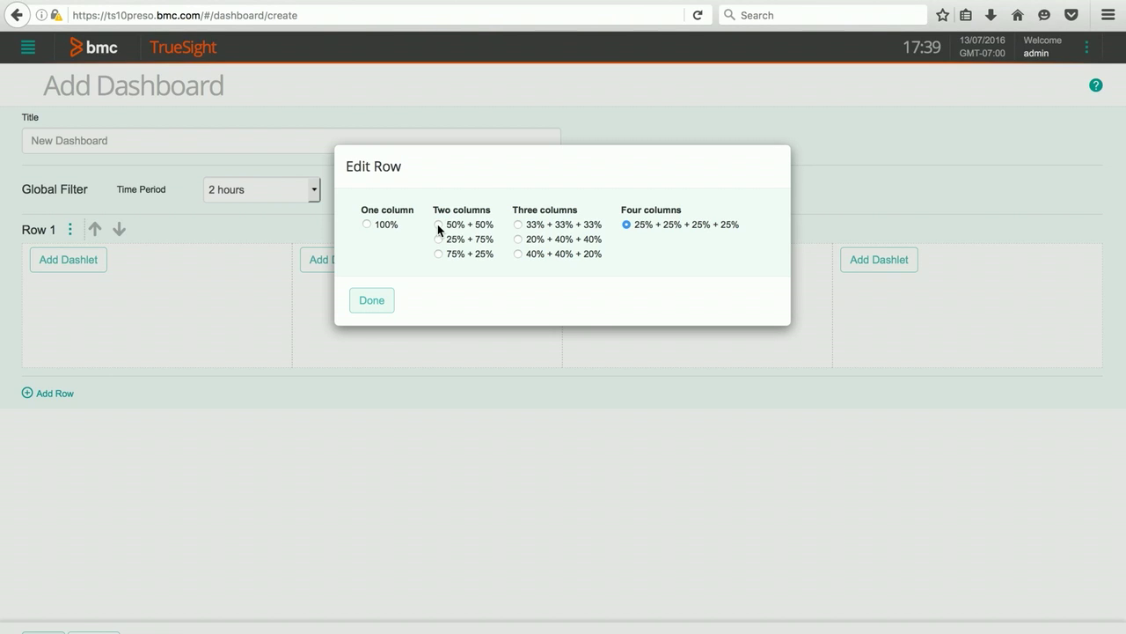
pyautogui.click(438, 225)
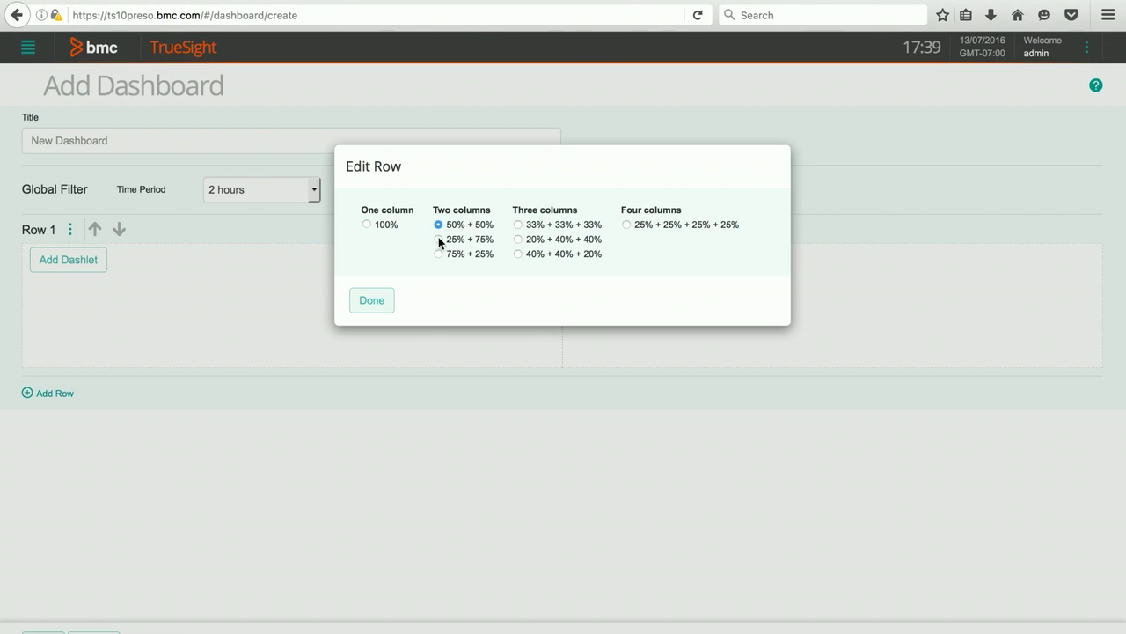
pyautogui.click(373, 301)
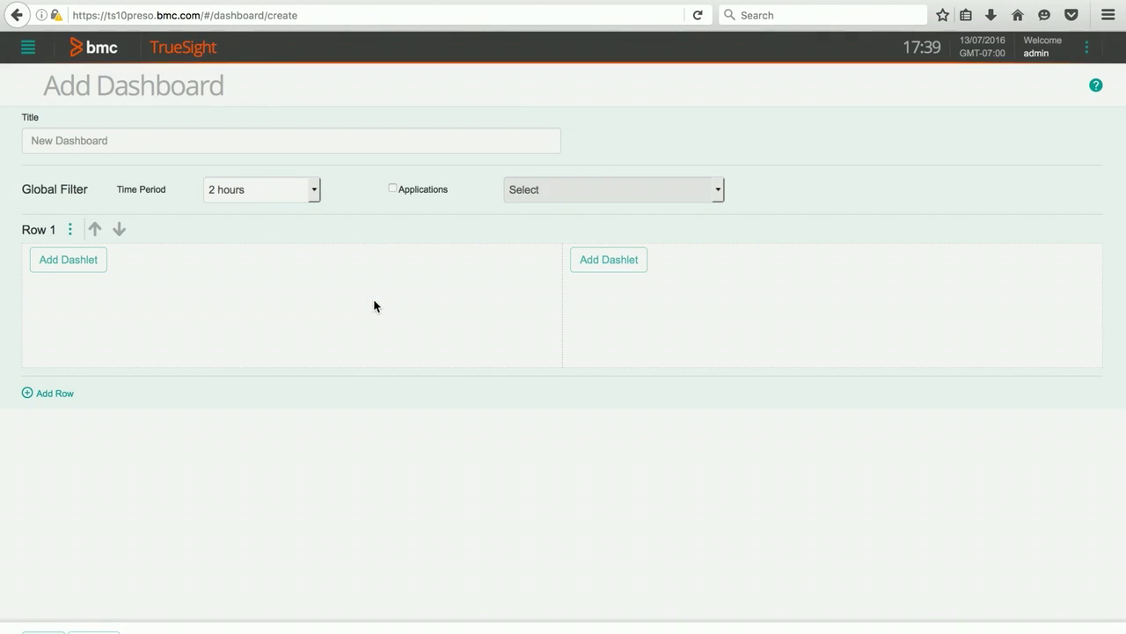
# - Enter 'Master Dashboard' in the dashboard's Title field
pyautogui.click(114, 142)
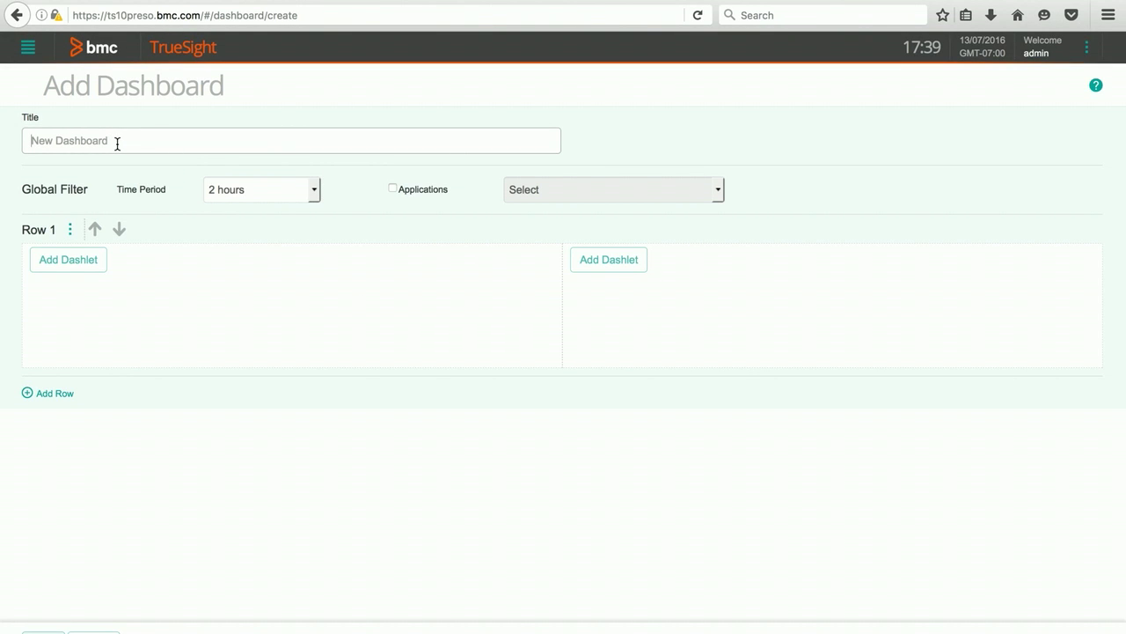
pyautogui.write('Master Dashboard')
# - Place an IT Data Analytics dashlet in Row 1's left column and open its settings
pyautogui.click(77, 265)
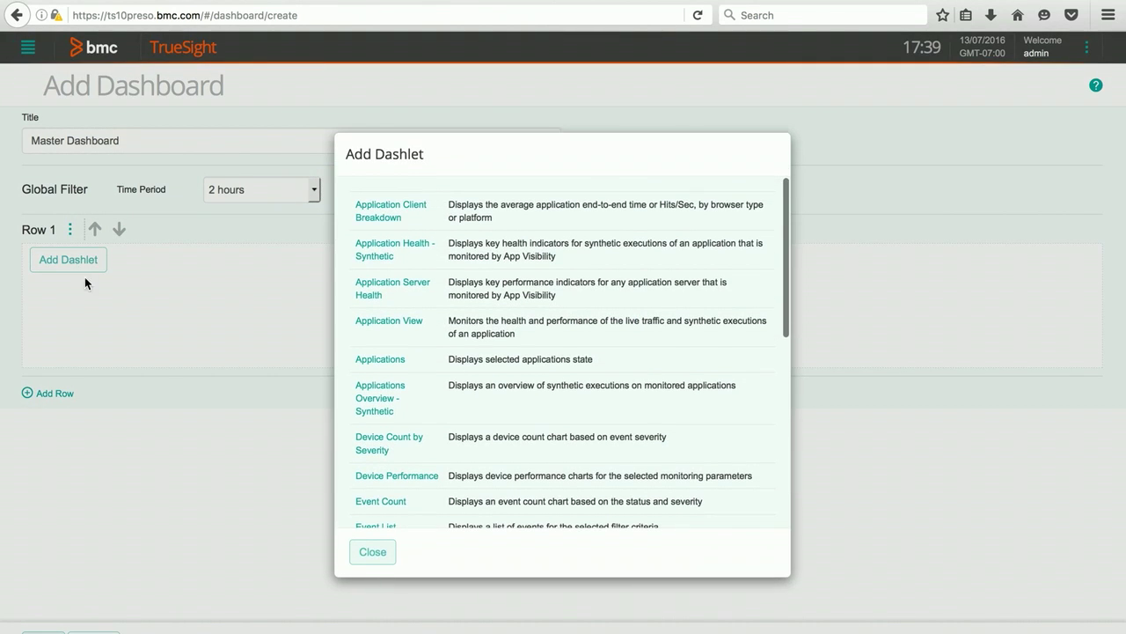
pyautogui.scroll(-2, 446, 273)
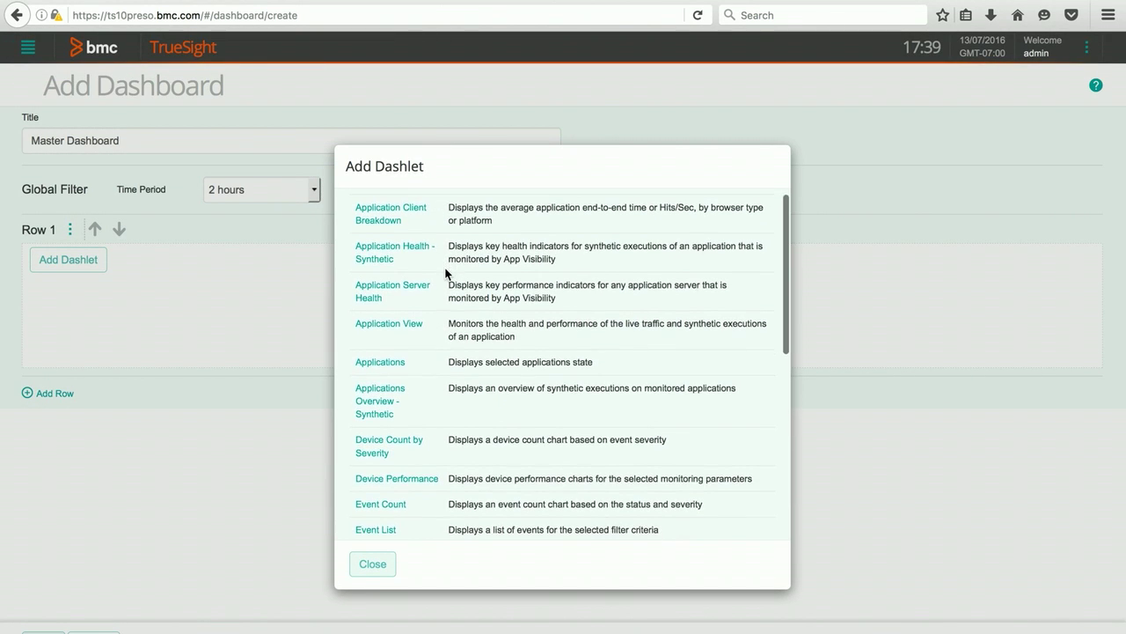
pyautogui.scroll(-3, 445, 273)
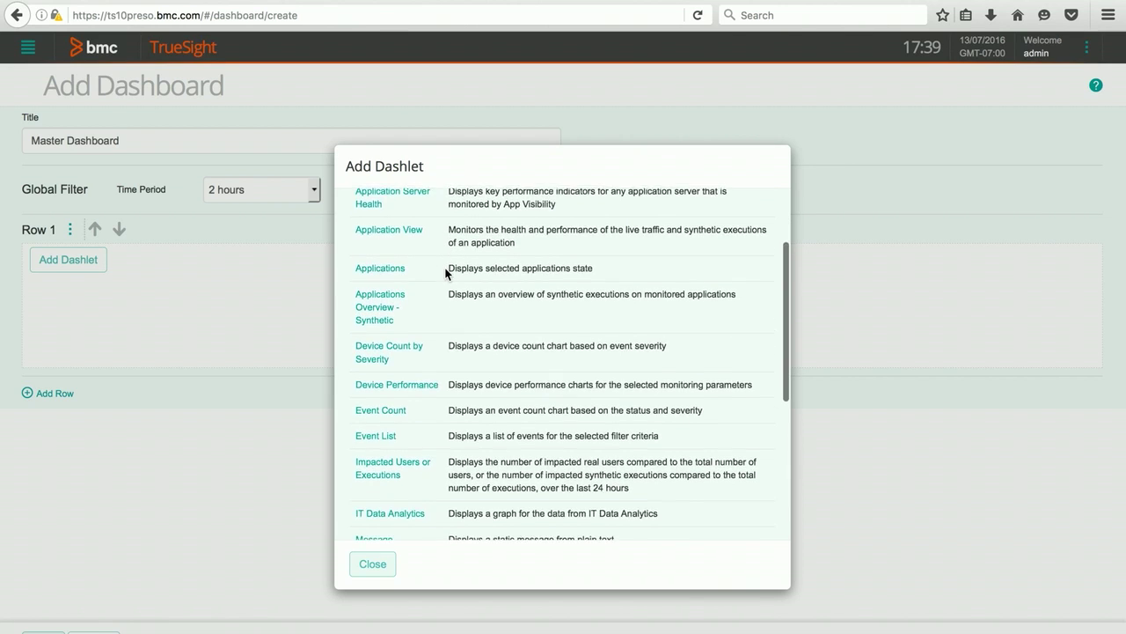
pyautogui.scroll(-3, 445, 276)
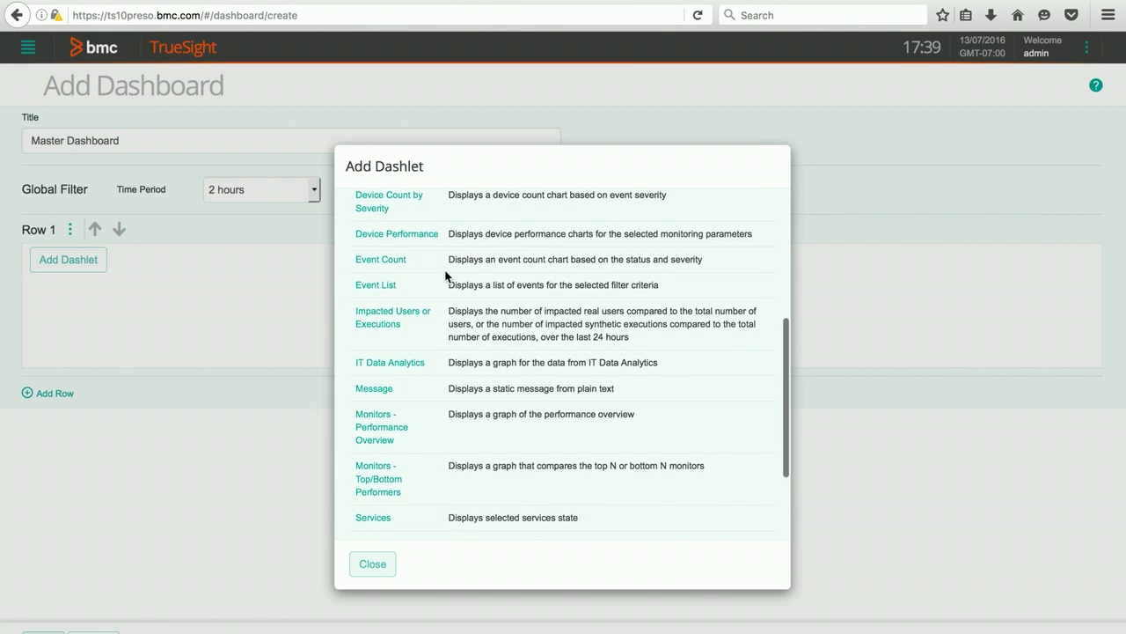
pyautogui.scroll(-3, 445, 275)
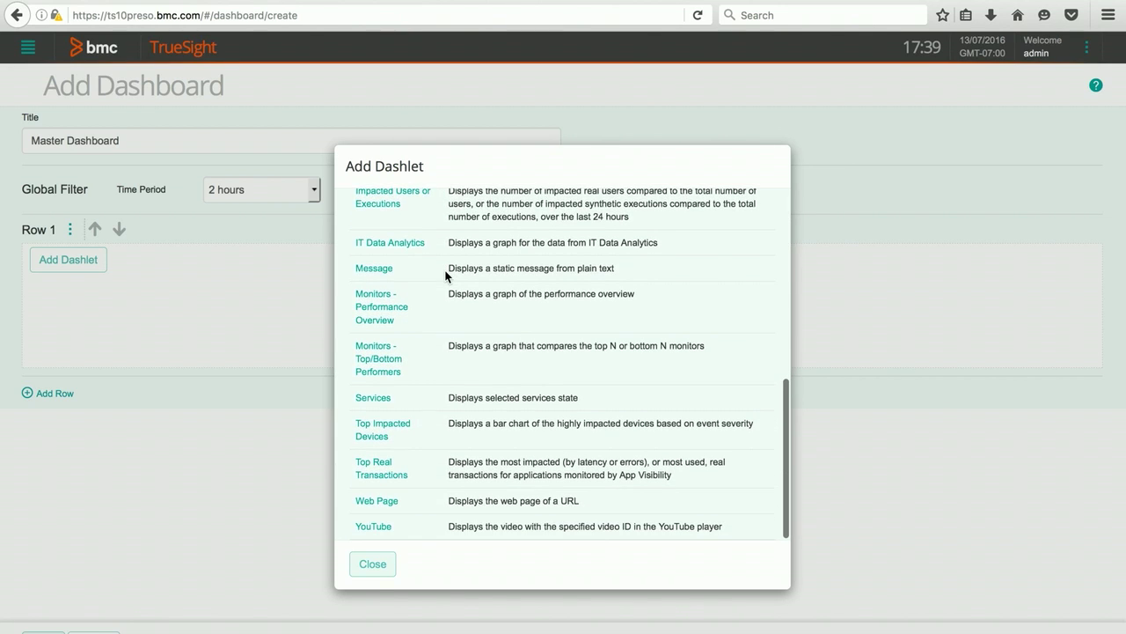
pyautogui.scroll(9, 445, 276)
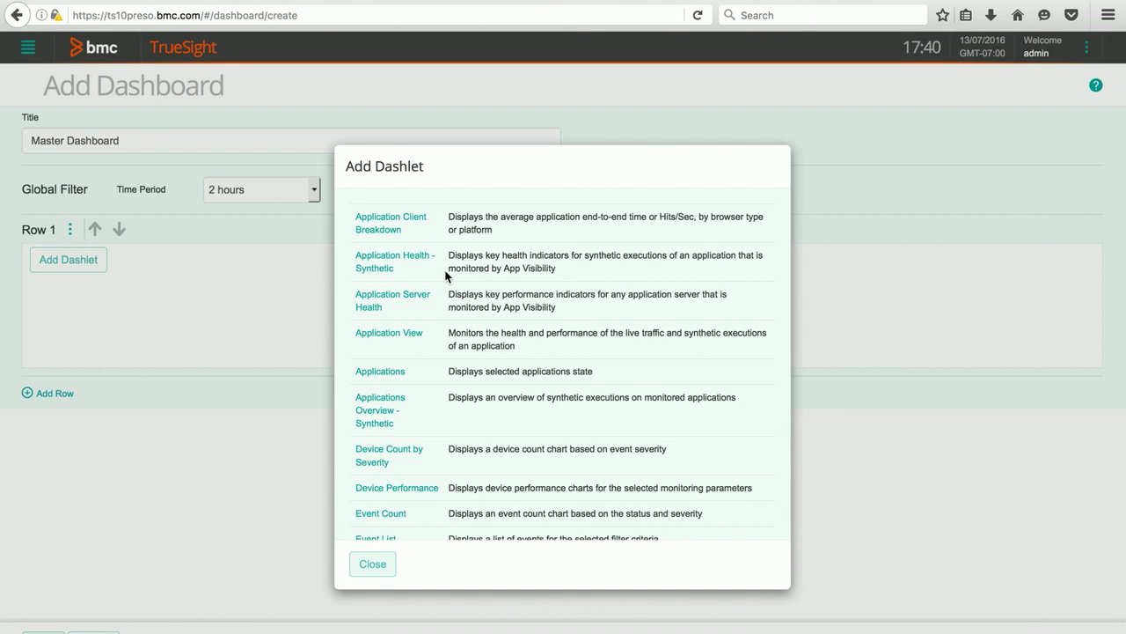
pyautogui.scroll(-5, 446, 312)
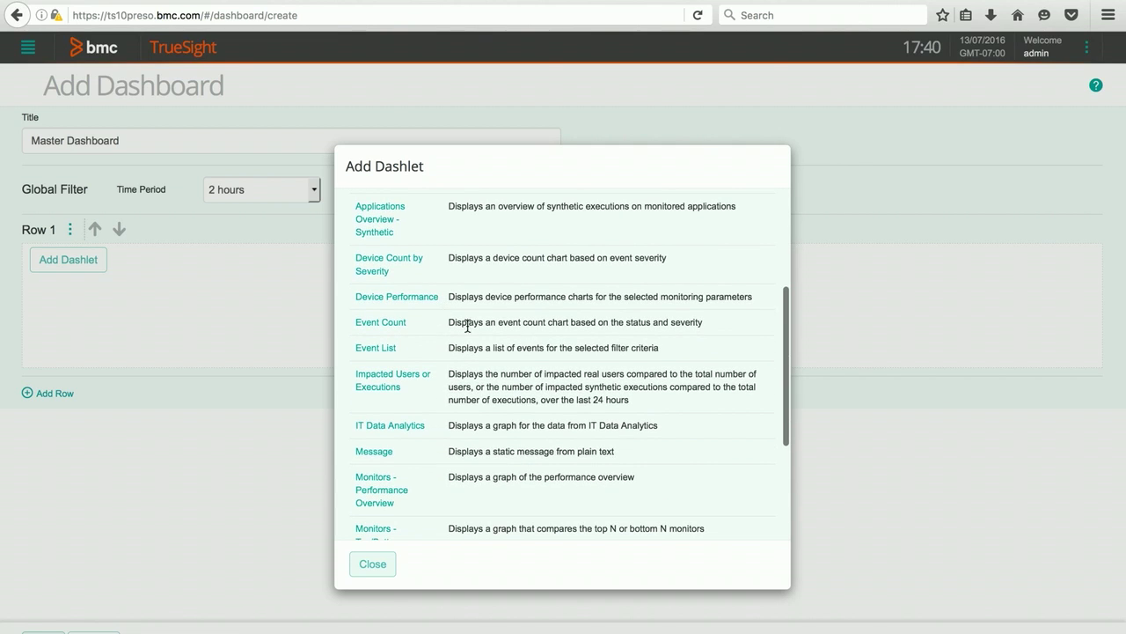
pyautogui.click(413, 427)
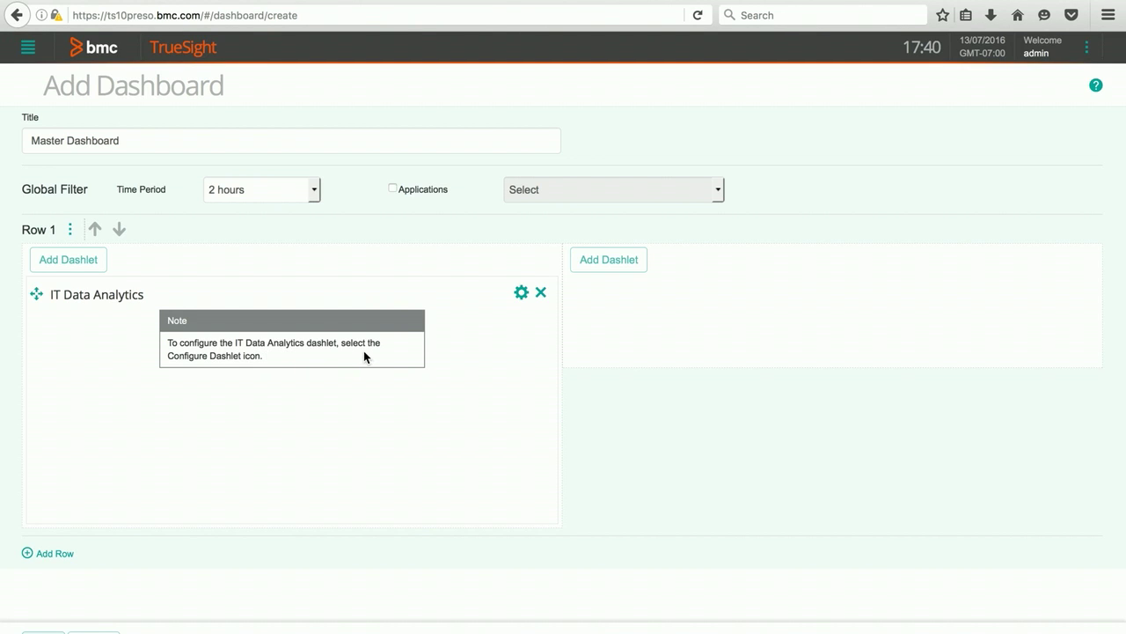
pyautogui.click(522, 295)
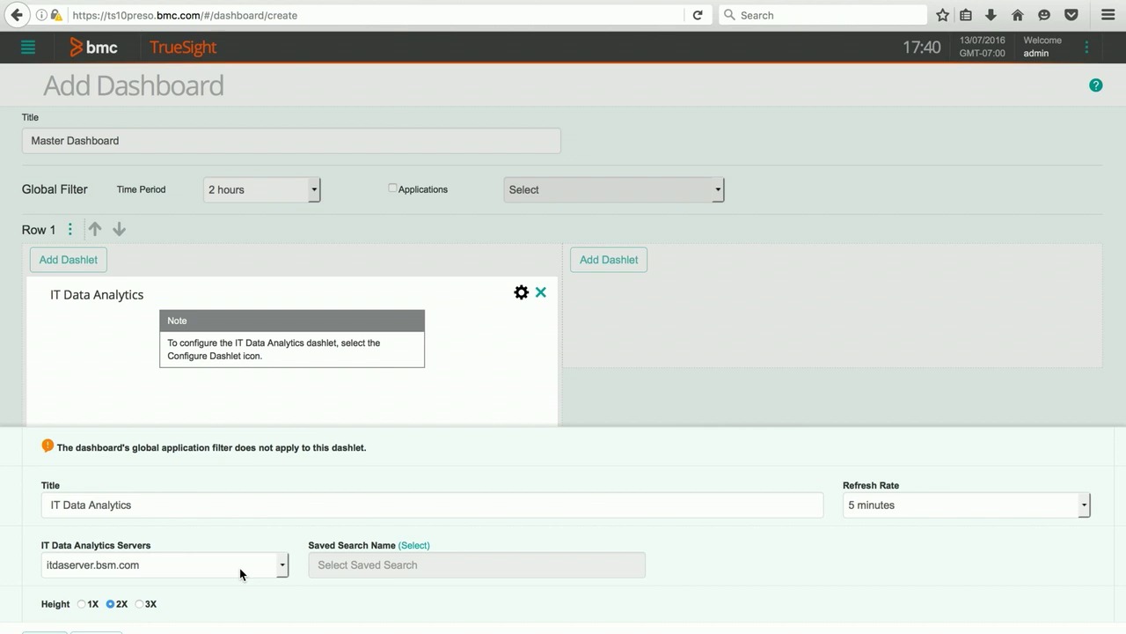
# - Open the saved-search picker in the IT Data Analytics dashlet's settings
pyautogui.click(414, 546)
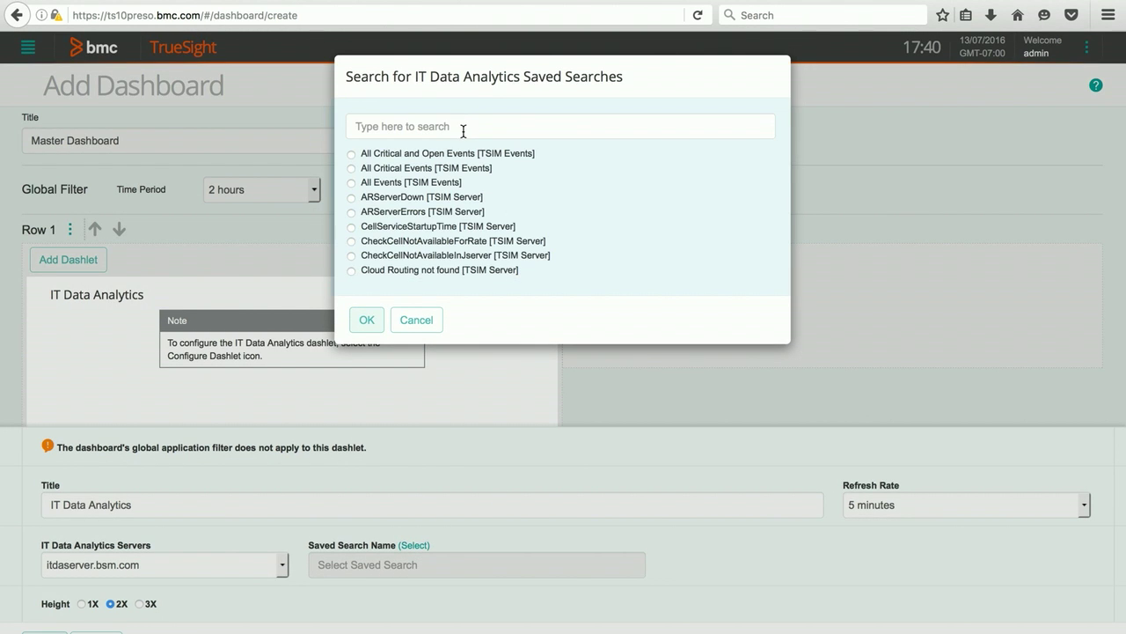
# - Filter saved searches by 'Apache' and choose ITDA Apache 200 Errors 1 hour
pyautogui.click(466, 127)
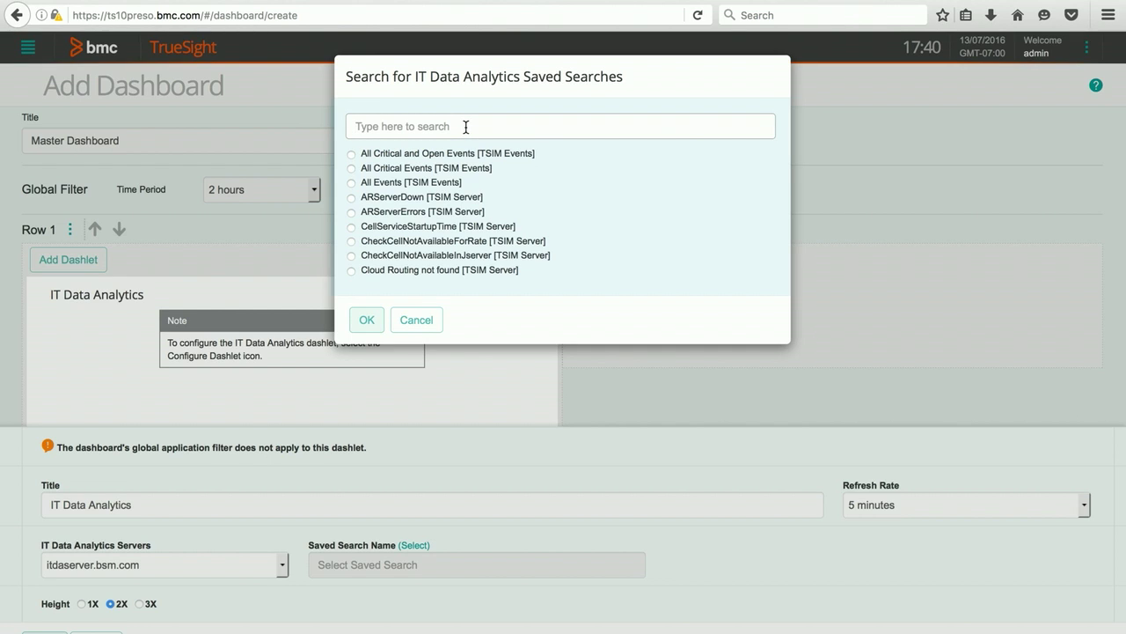
pyautogui.write('Apache')
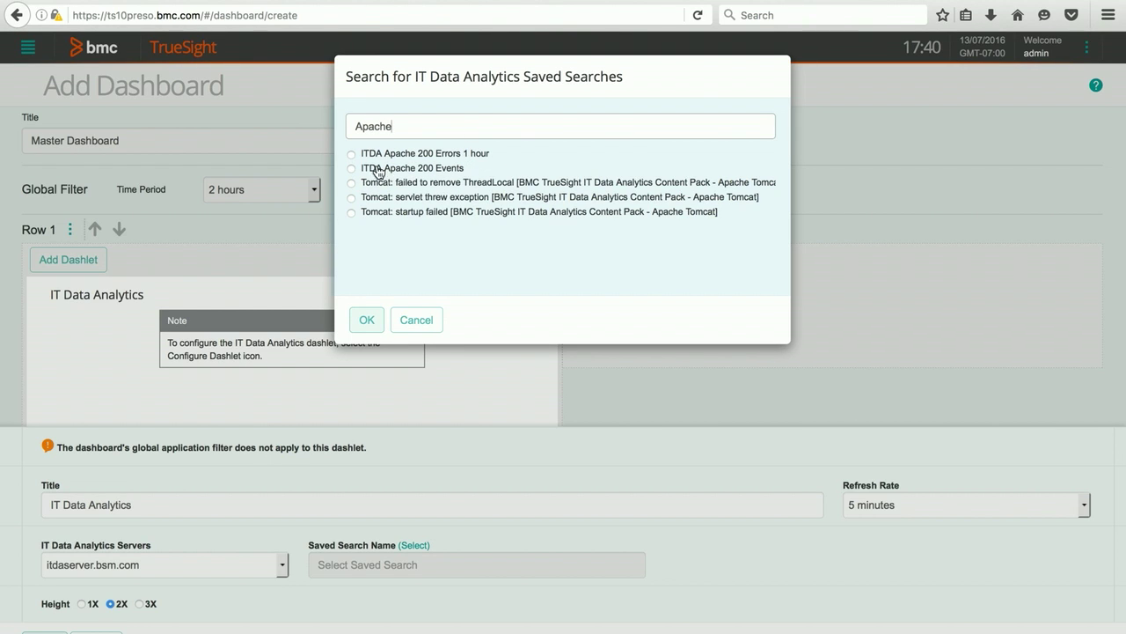
pyautogui.click(352, 155)
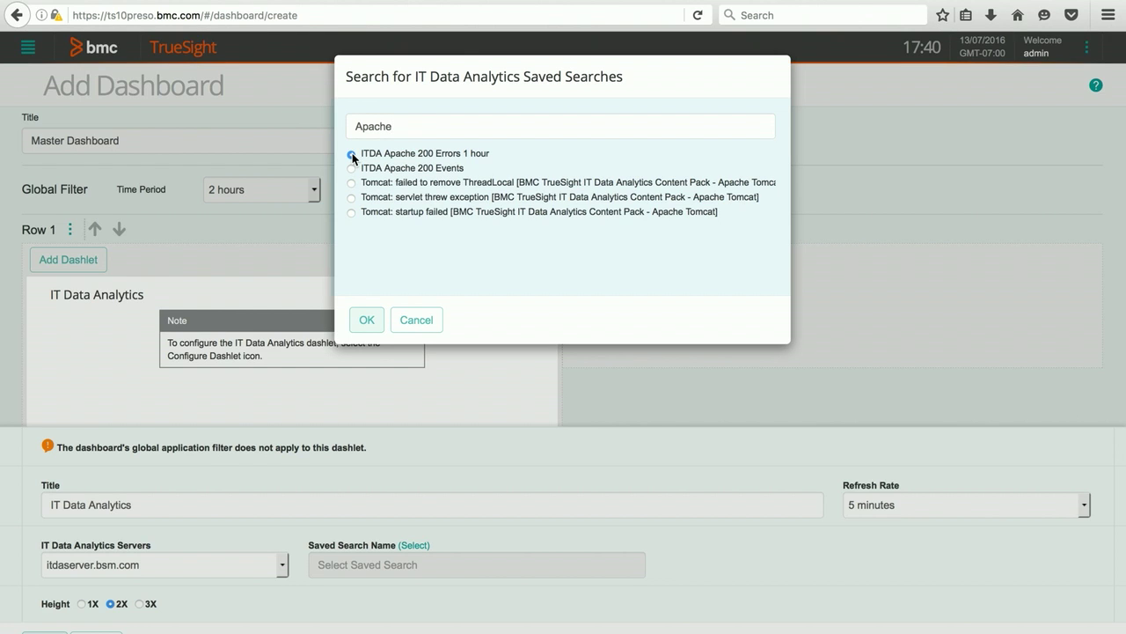
pyautogui.click(366, 321)
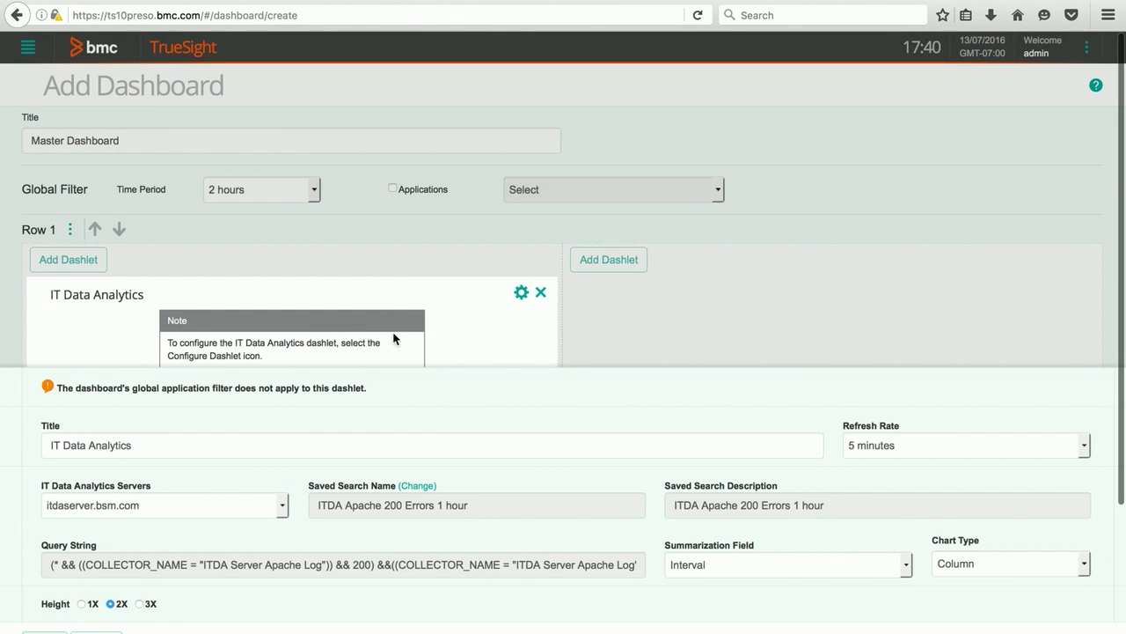
# - Keep Interval as the summarization field and apply the settings to render the column chart
pyautogui.click(906, 568)
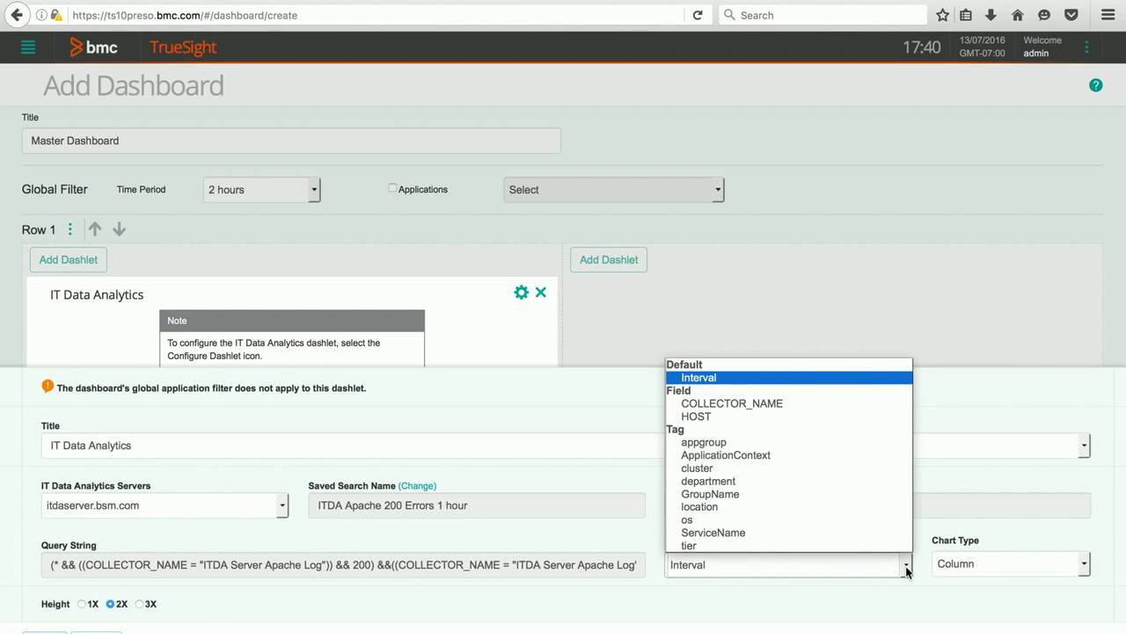
pyautogui.click(744, 379)
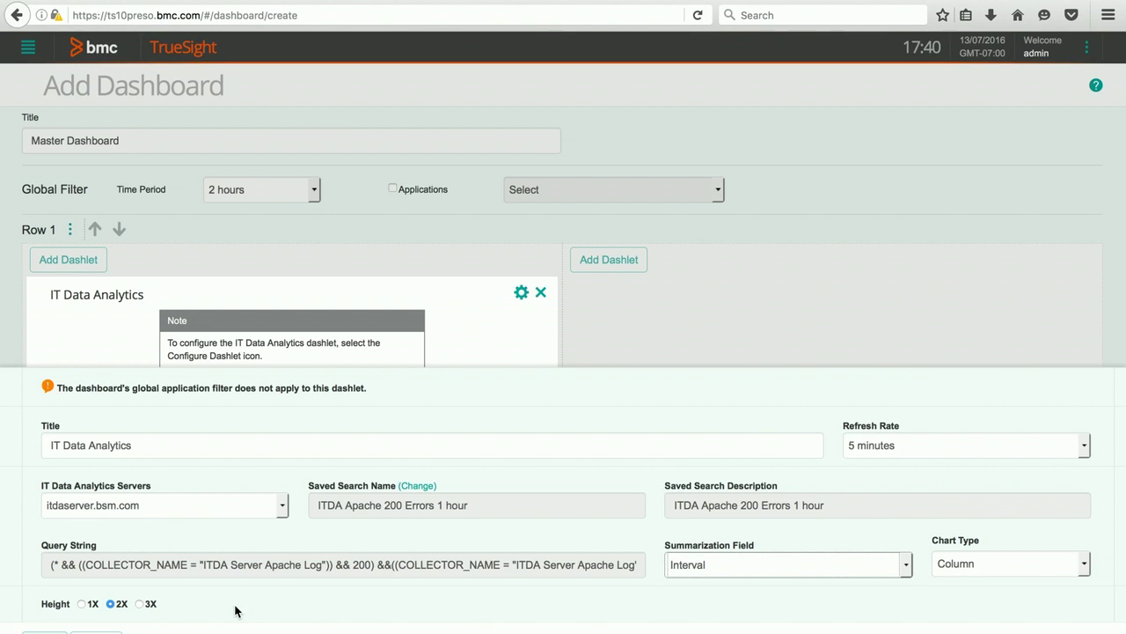
pyautogui.click(44, 632)
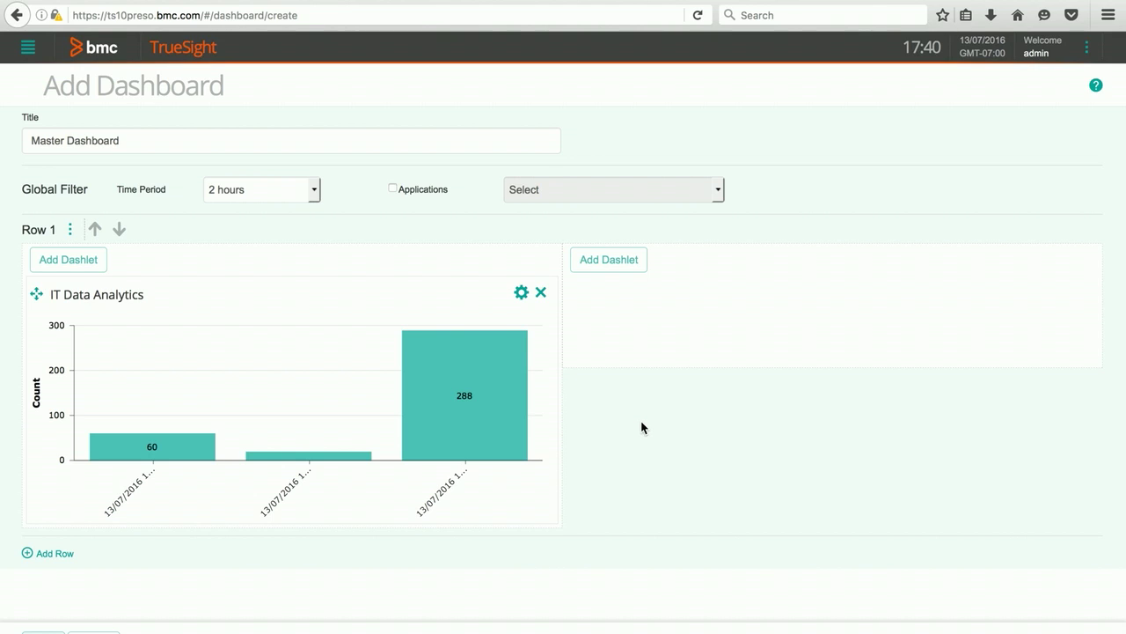
# - Put a Monitors - Performance Overview dashlet in Row 1's right column and open its settings
pyautogui.click(620, 261)
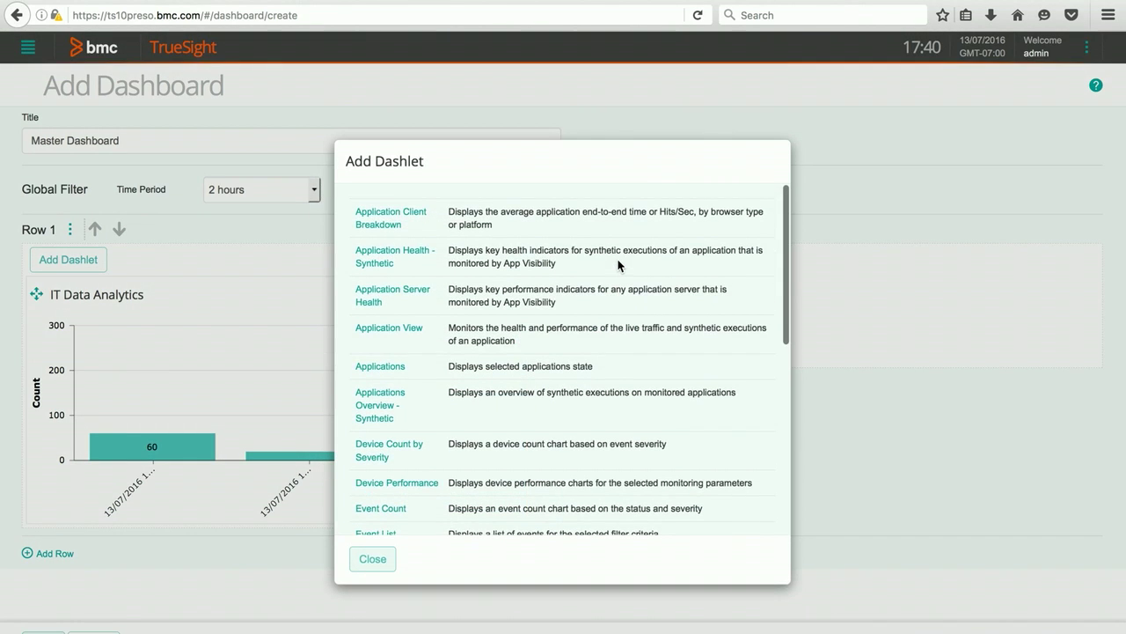
pyautogui.scroll(-4, 587, 401)
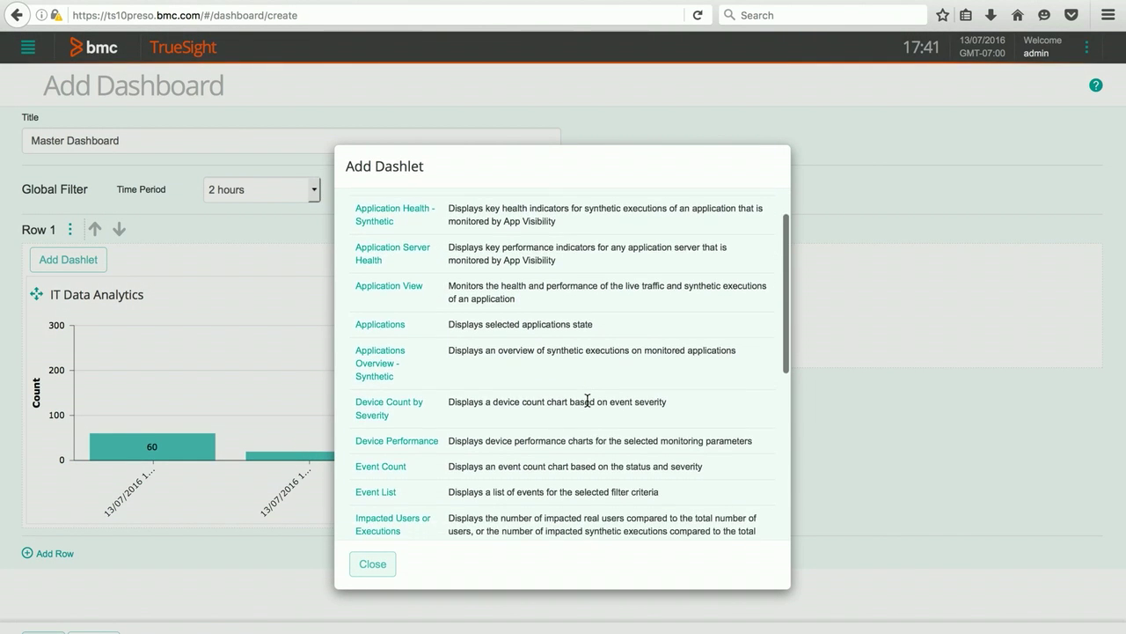
pyautogui.scroll(-3, 587, 405)
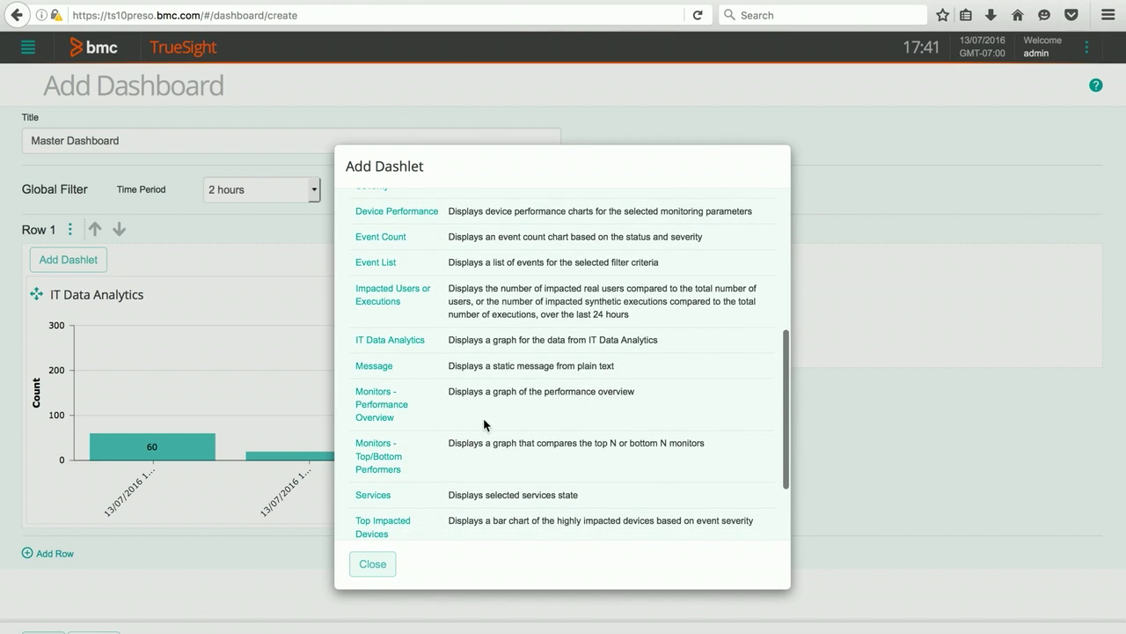
pyautogui.click(384, 411)
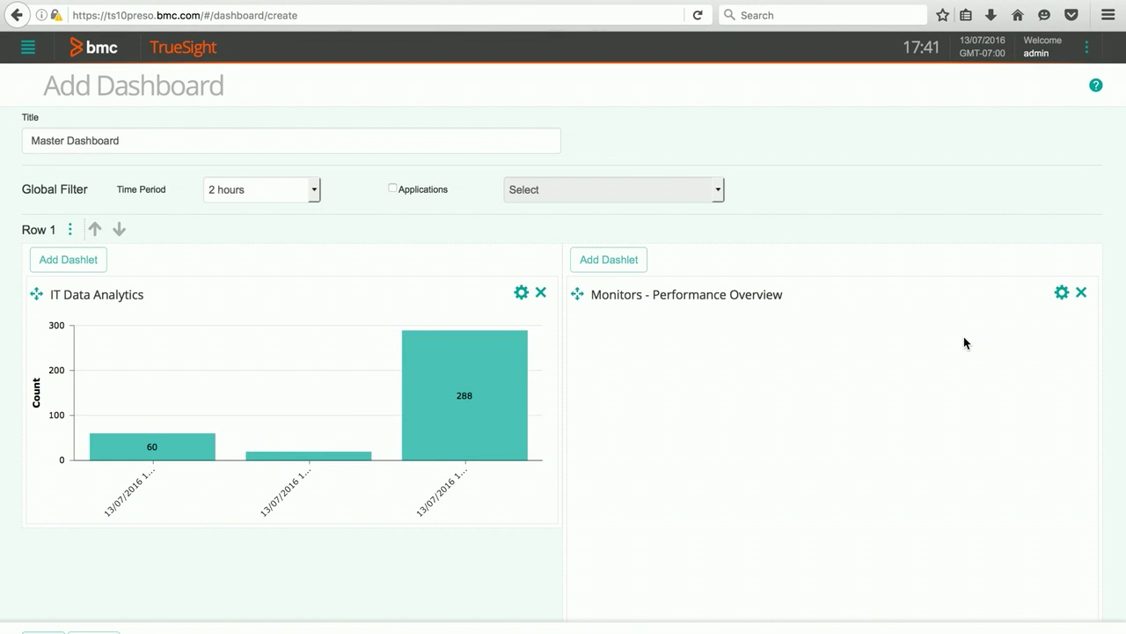
pyautogui.click(1061, 294)
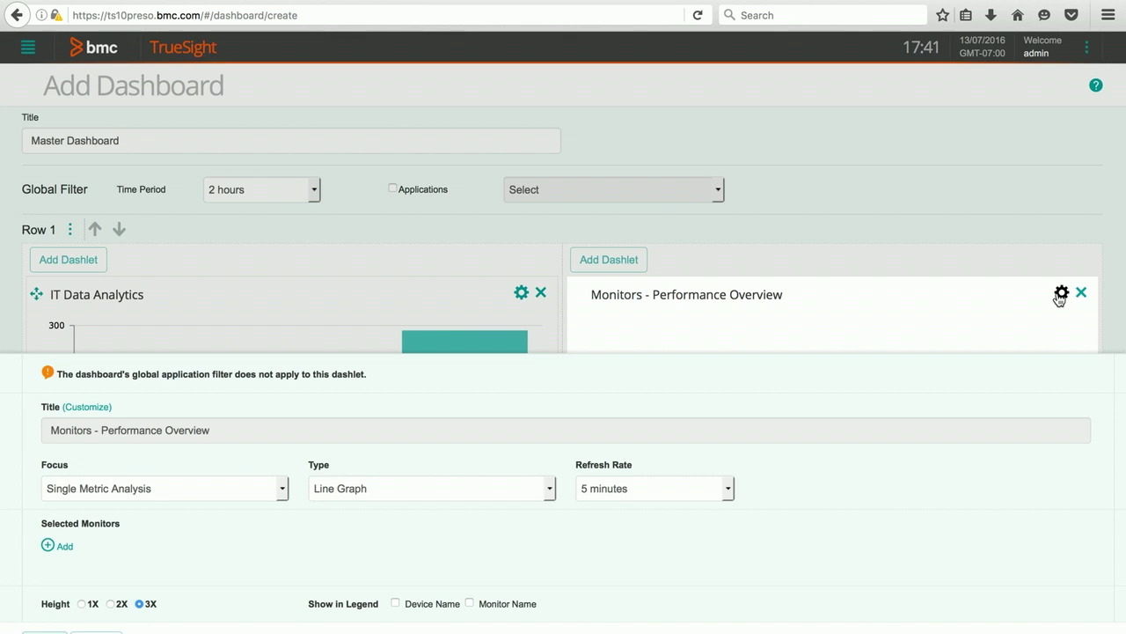
# - Keep Single Metric Analysis as the focus and start adding monitors to the dashlet
pyautogui.click(277, 492)
pyautogui.click(264, 506)
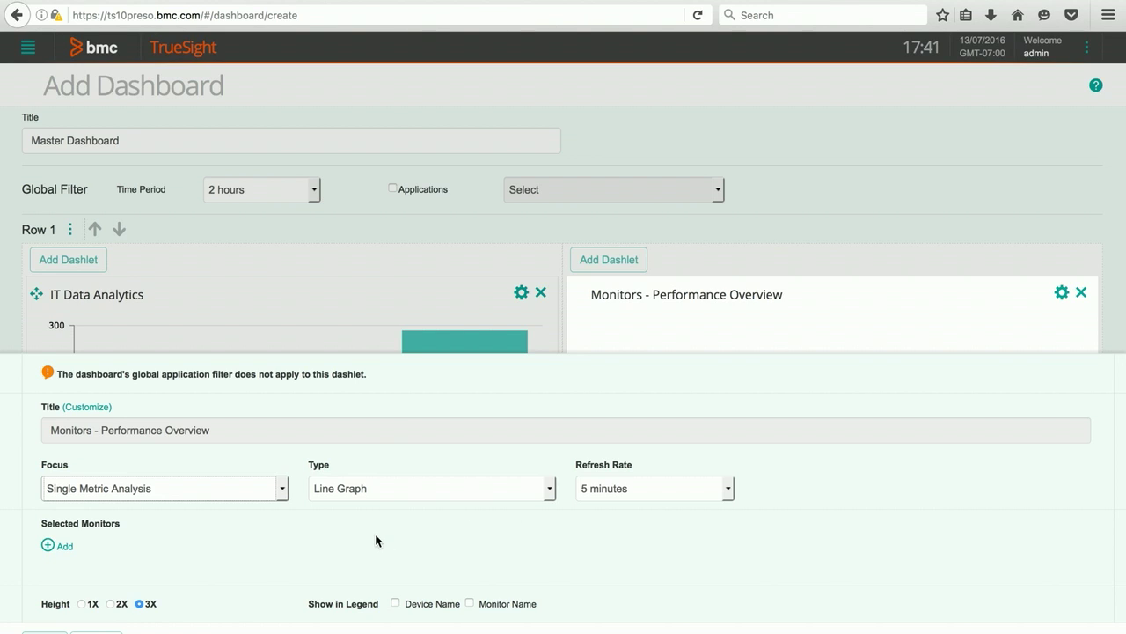
pyautogui.click(60, 546)
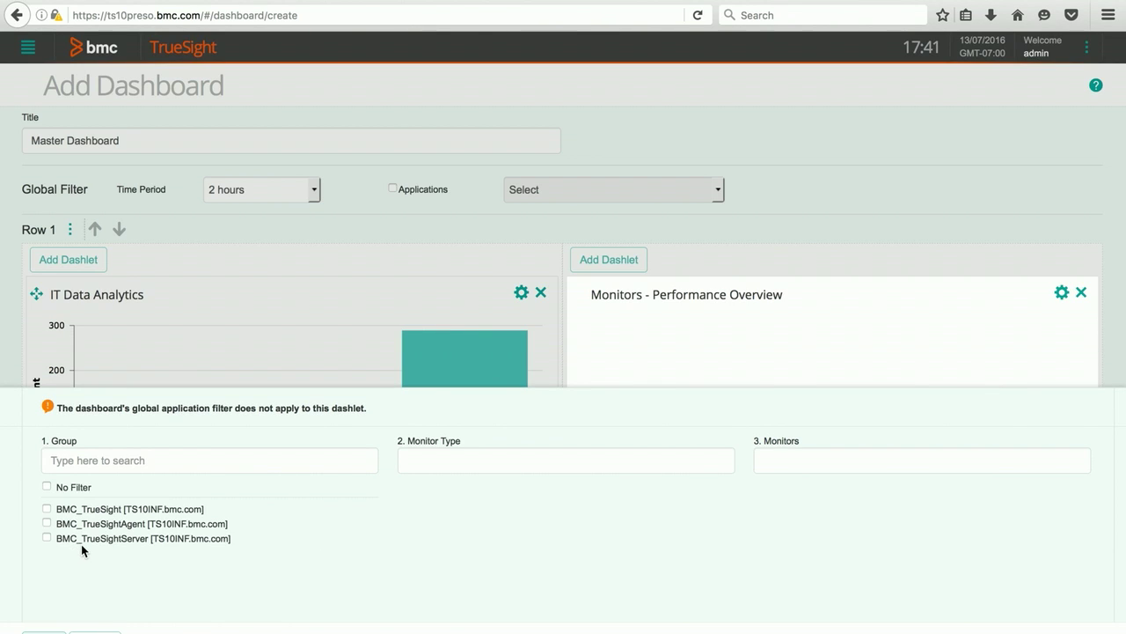
# - Pick the Windows Process monitor ts10inf.bmc.com/httpd from the BMC_TrueSight group
pyautogui.click(48, 507)
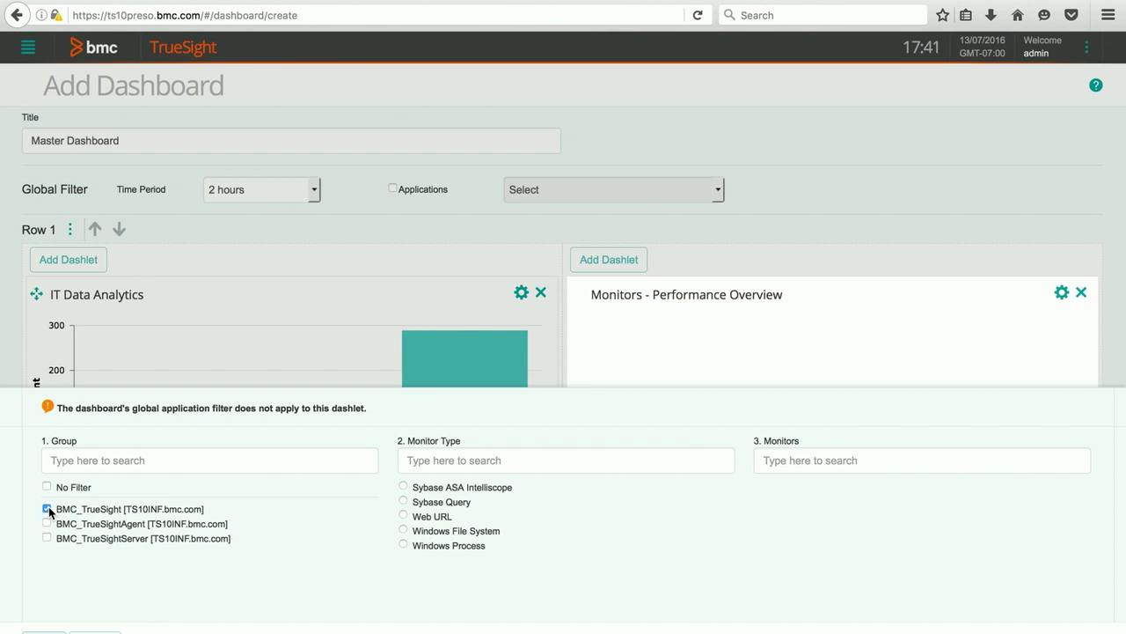
pyautogui.click(404, 545)
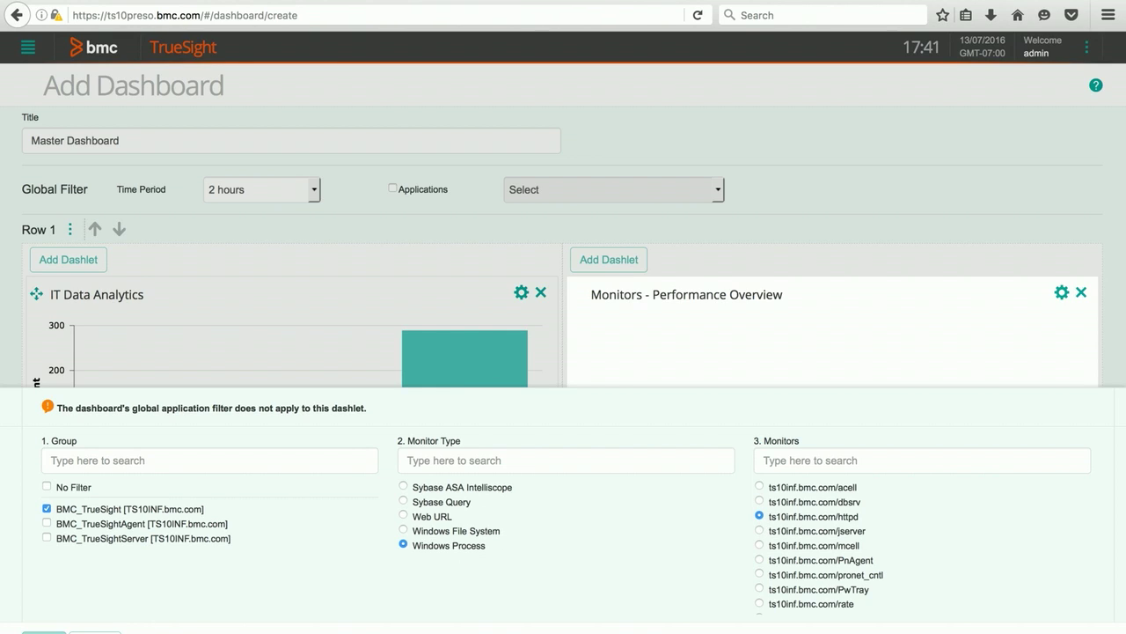
pyautogui.click(43, 630)
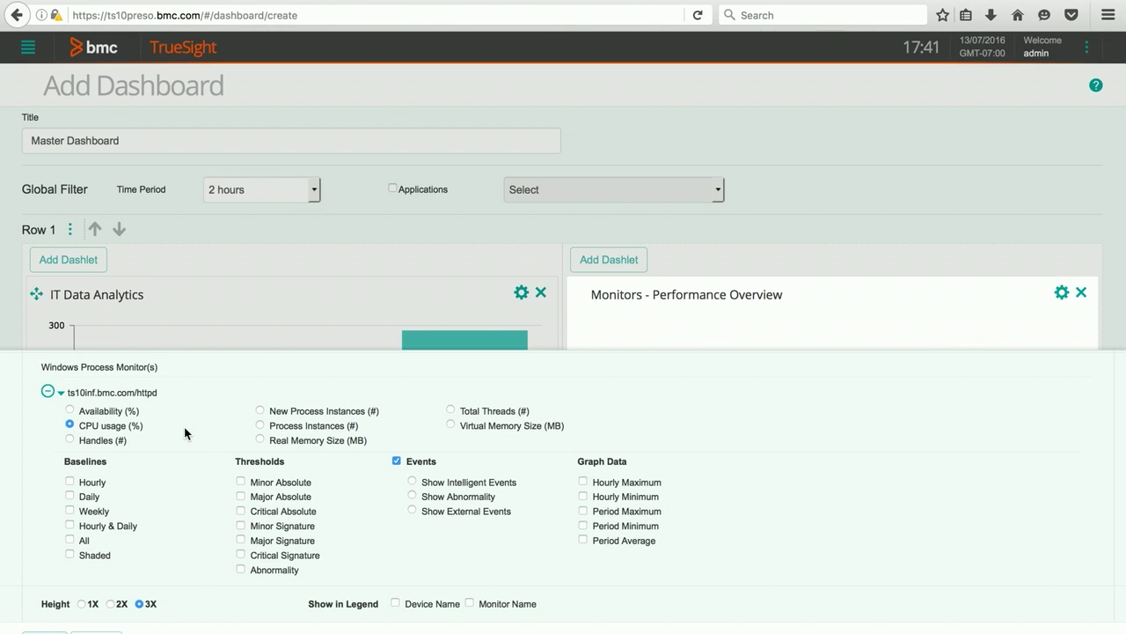
# - Add a Daily baseline and show Device Name and Monitor Name in the legend
pyautogui.click(69, 496)
pyautogui.click(396, 604)
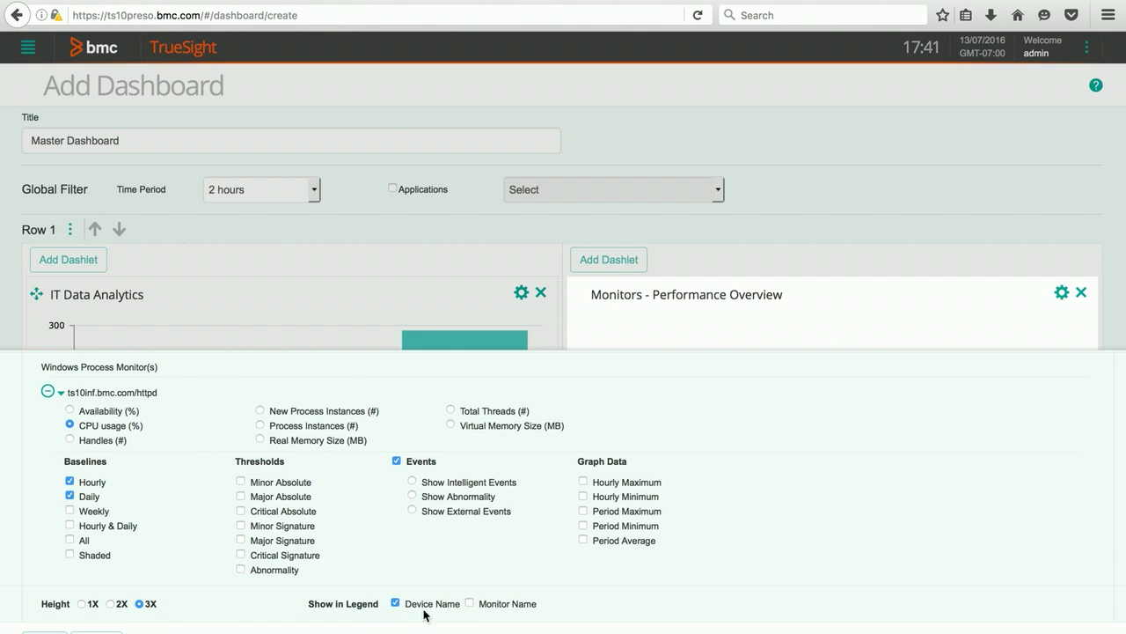
pyautogui.click(470, 604)
pyautogui.click(44, 630)
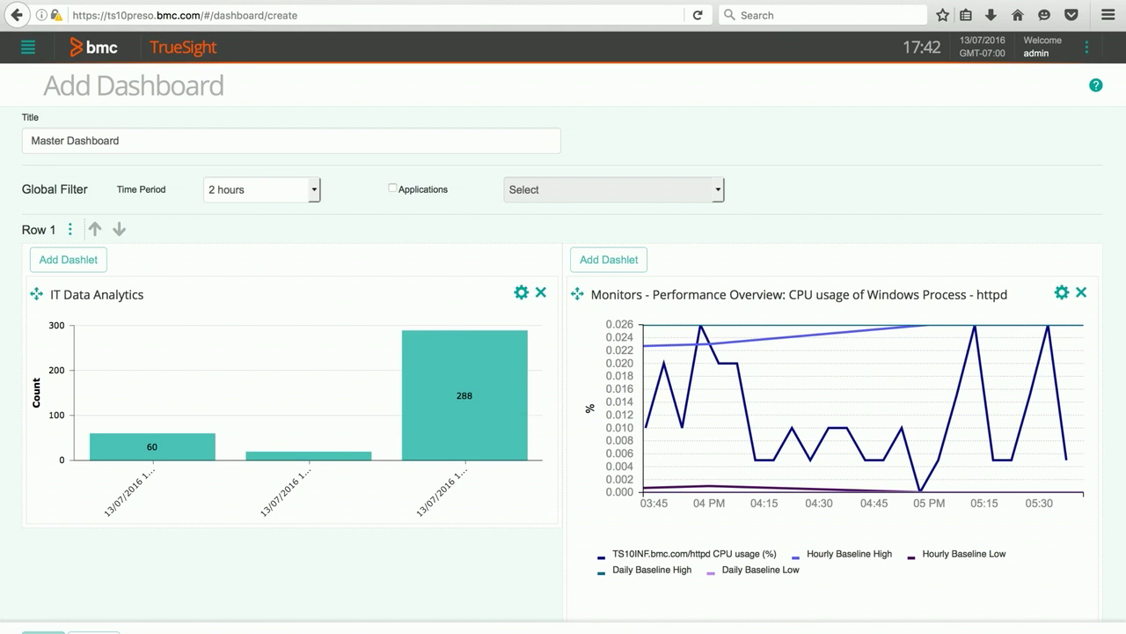
# - Save the Master Dashboard
pyautogui.click(43, 631)
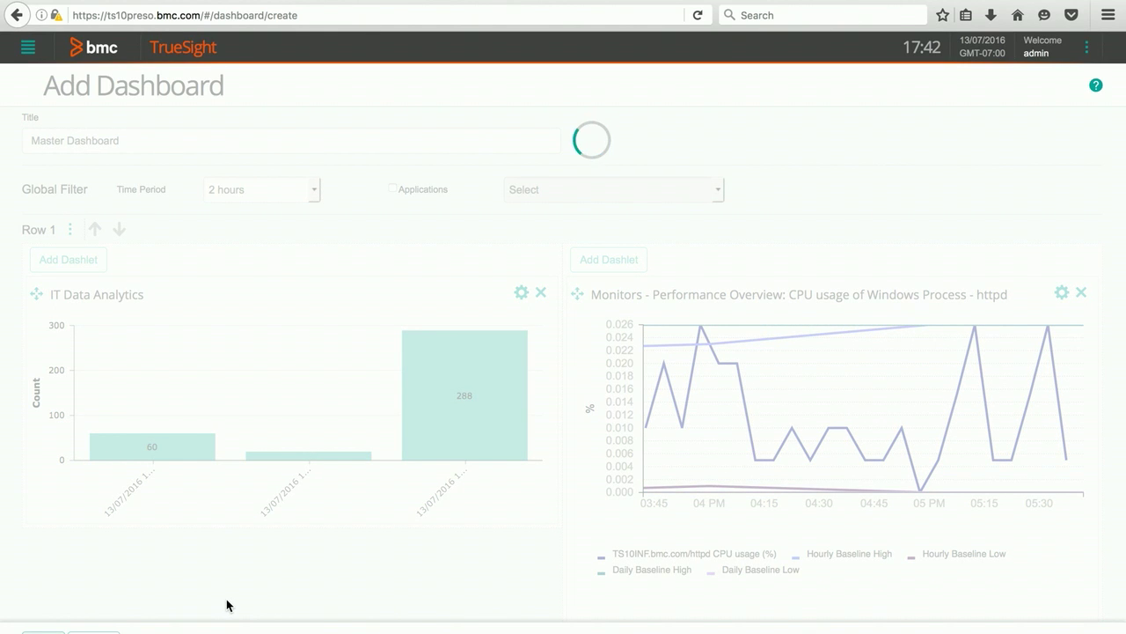